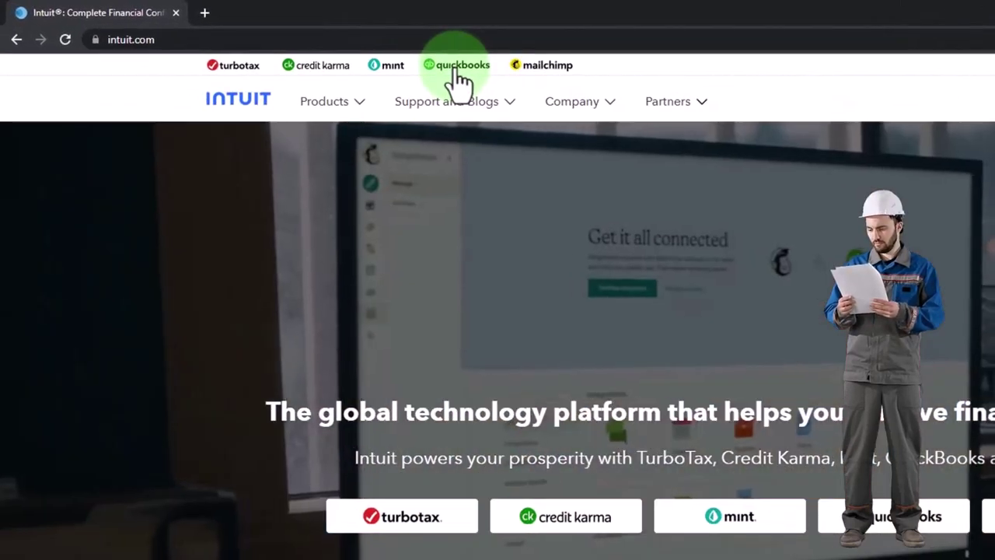
# - Go from Intuit's top bar to the QuickBooks site and scroll down to its footer Products list
pyautogui.click(458, 66)
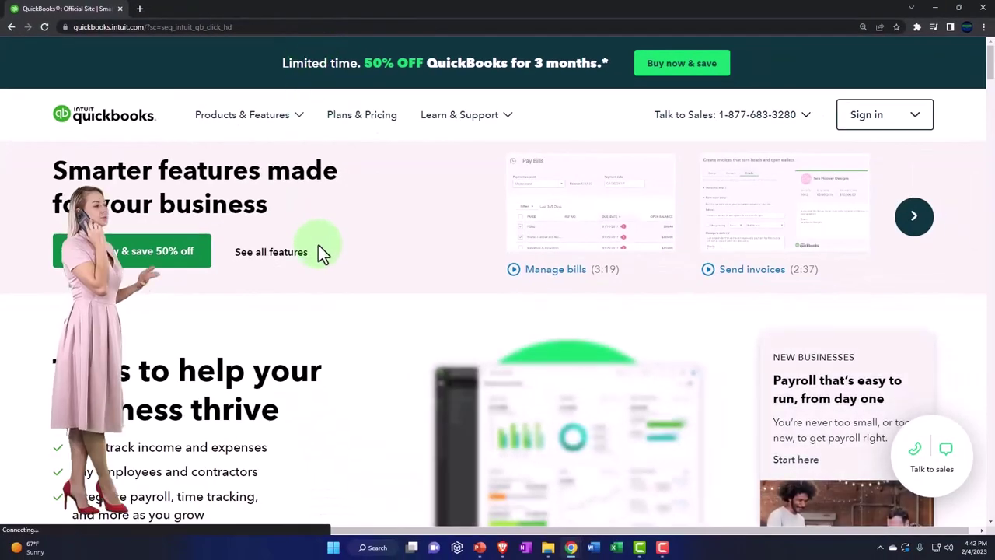
pyautogui.scroll(-7, 318, 245)
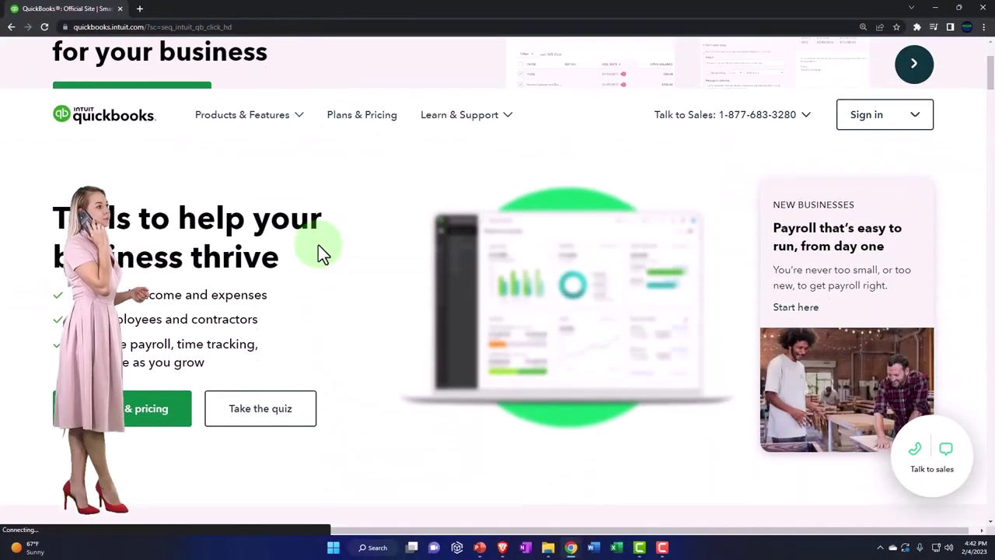
pyautogui.scroll(-2, 318, 246)
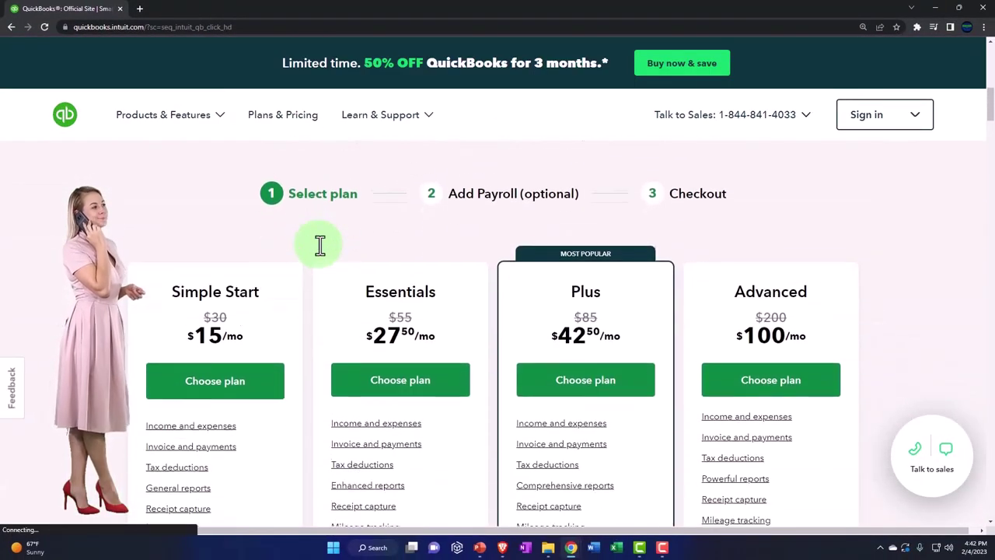
pyautogui.scroll(-15, 285, 195)
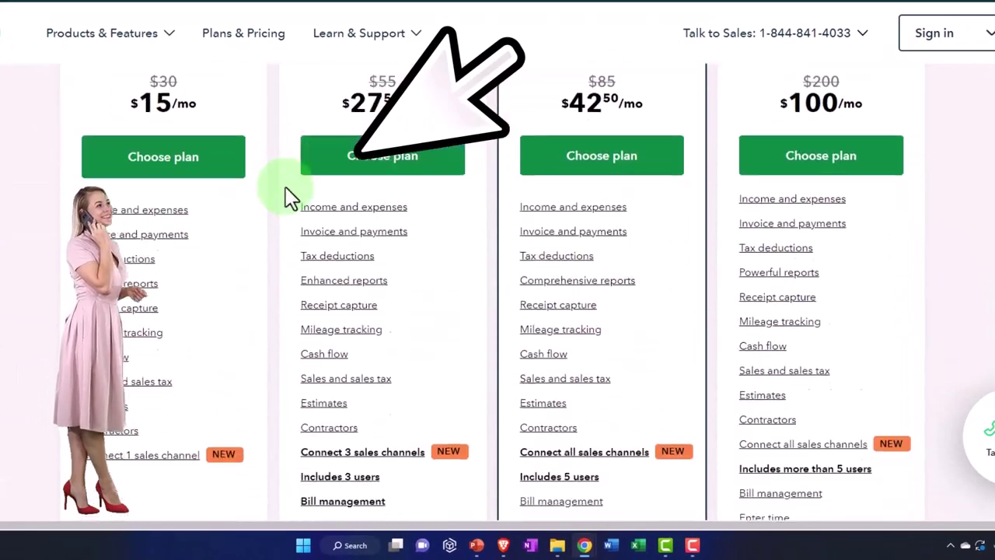
pyautogui.scroll(-20, 269, 299)
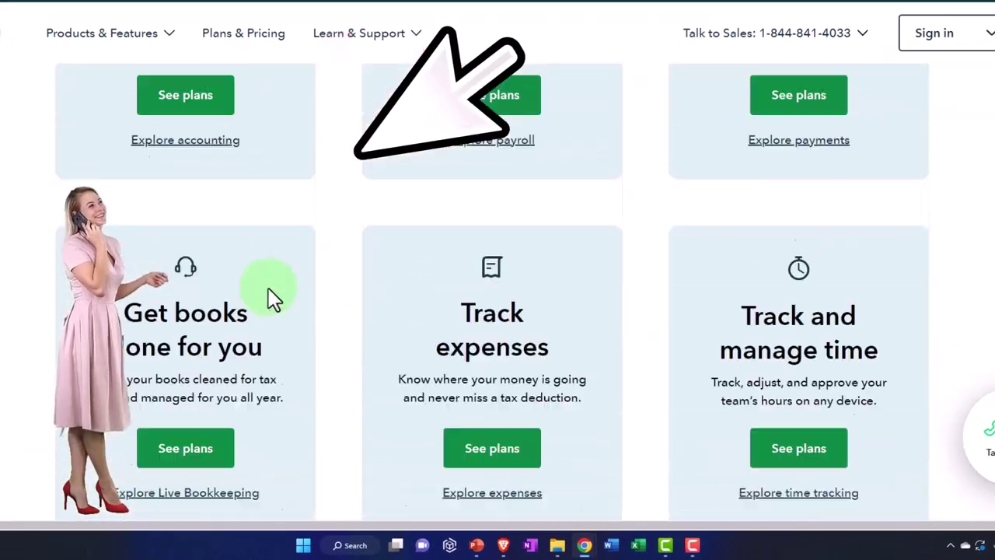
pyautogui.scroll(-20, 268, 299)
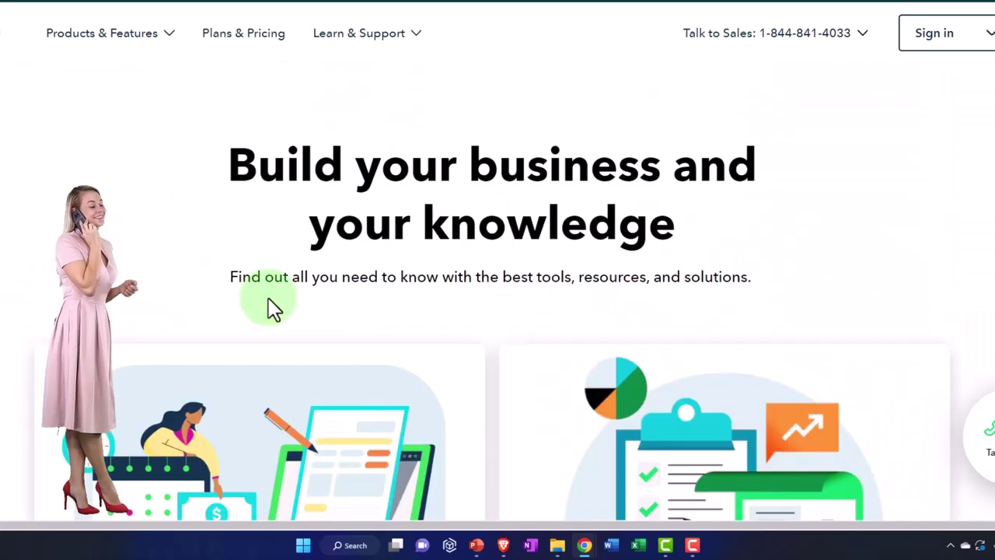
pyautogui.scroll(-10, 268, 298)
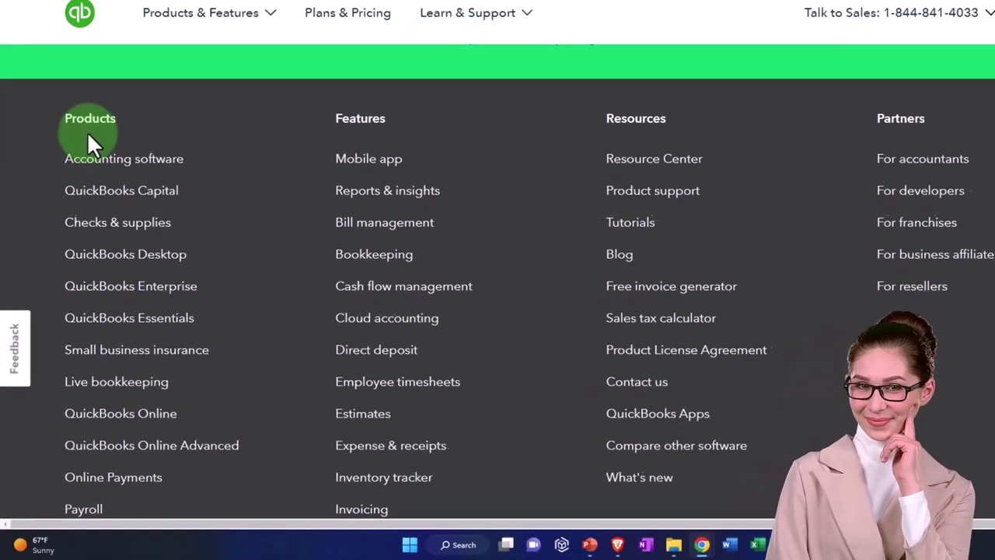
pyautogui.scroll(-1, 94, 100)
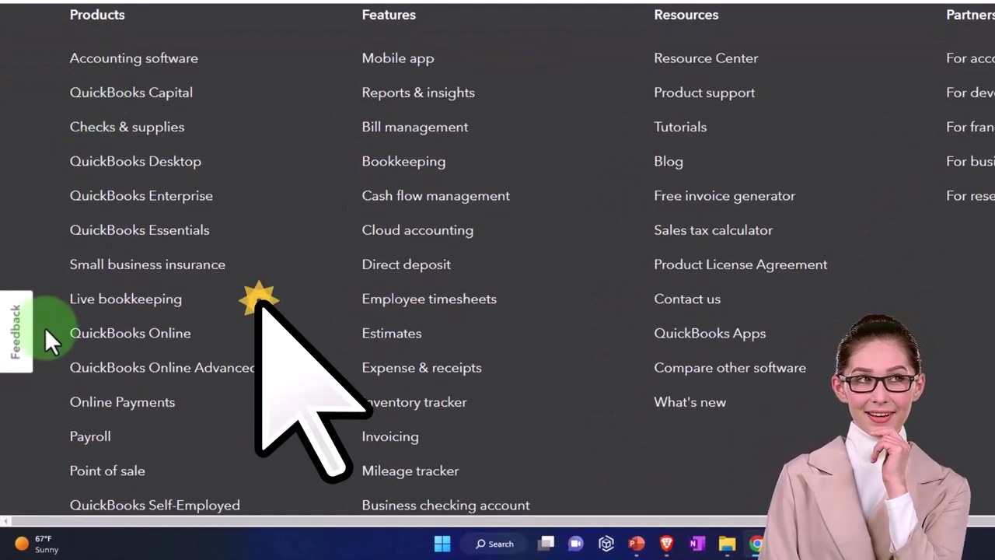
# - Open the QuickBooks Online product page and scroll to the Simple Start, Essentials, Plus and Advanced plan cards
pyautogui.click(120, 350)
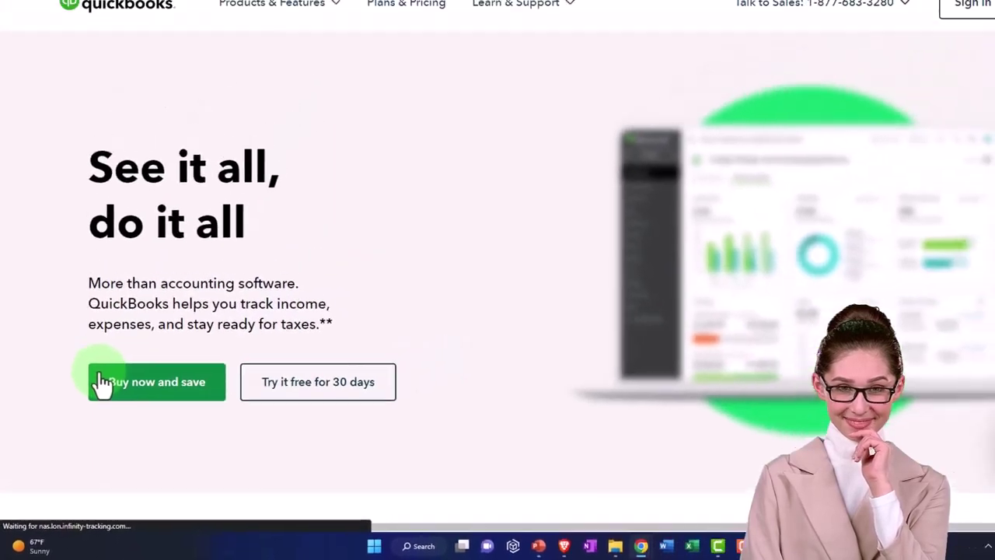
pyautogui.scroll(-2, 82, 336)
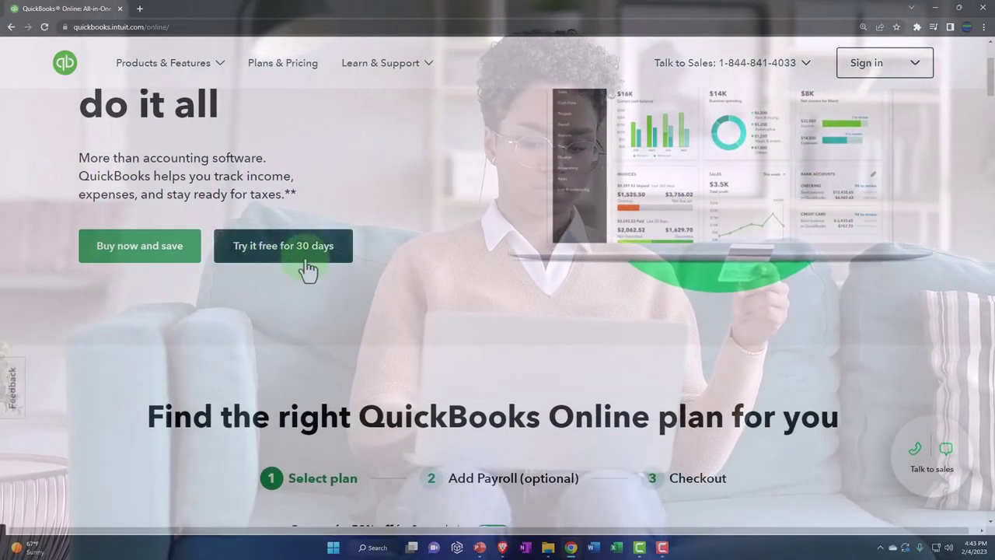
pyautogui.scroll(2, 305, 265)
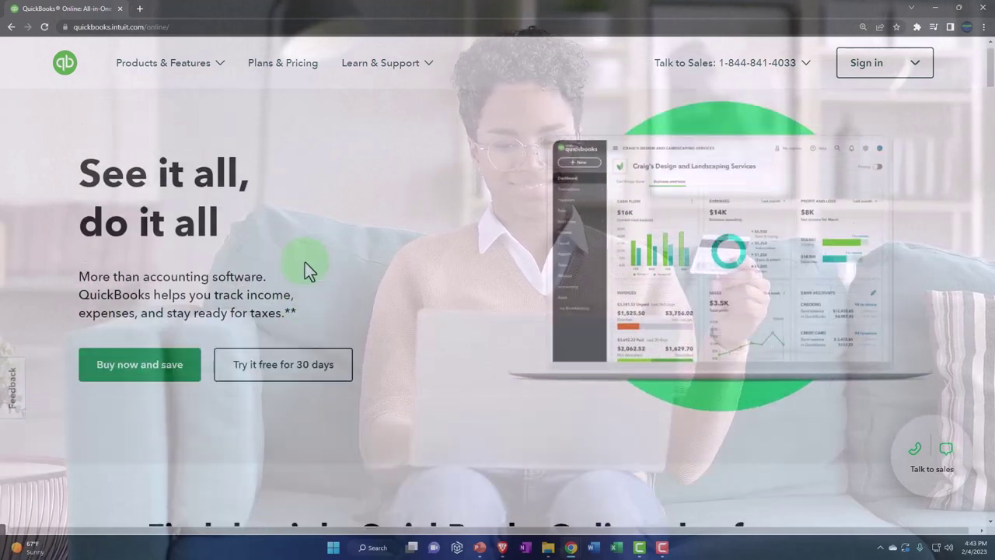
pyautogui.scroll(-2, 305, 264)
pyautogui.scroll(-3, 303, 267)
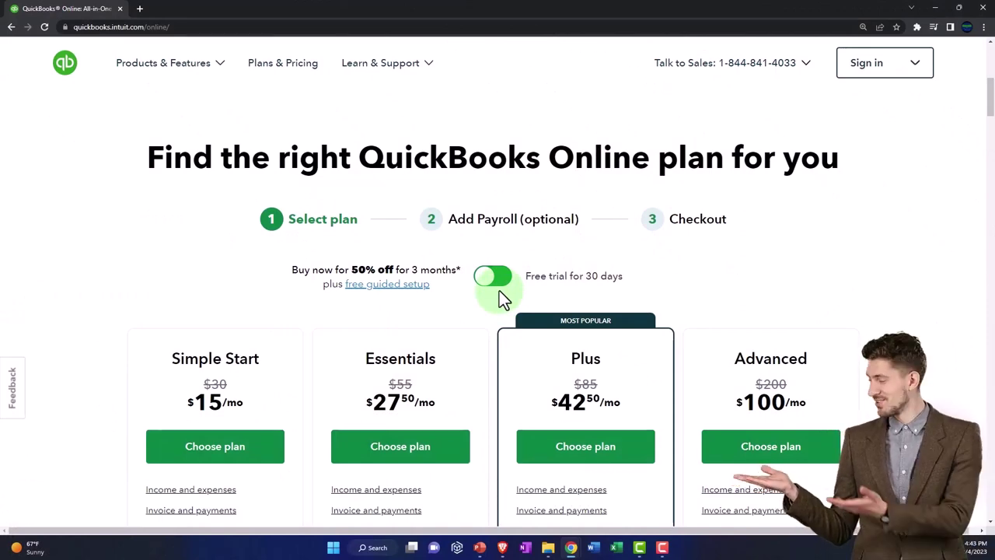
# - Set the pricing toggle to the 30-day free trial, showing $30, $55, $85 and $200 plans
pyautogui.click(491, 286)
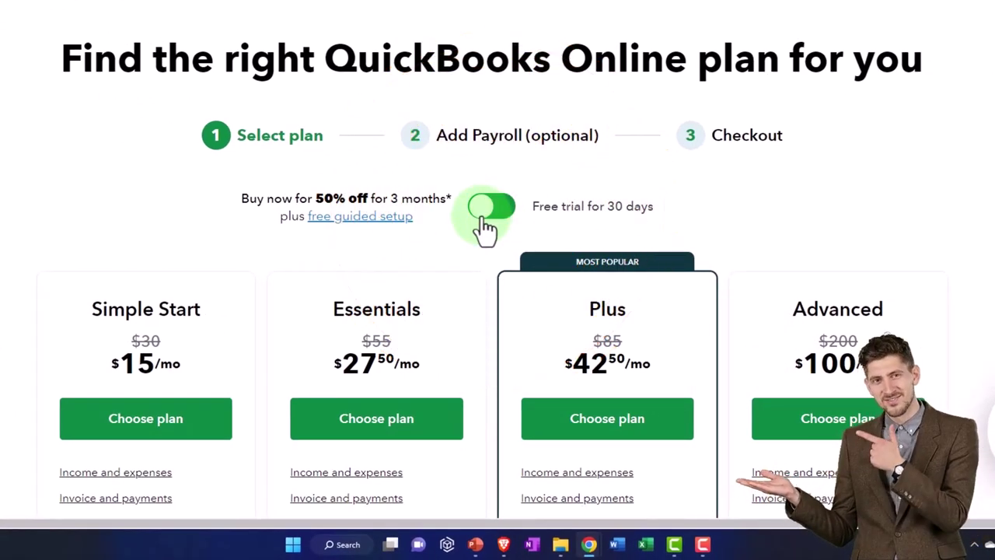
pyautogui.click(483, 219)
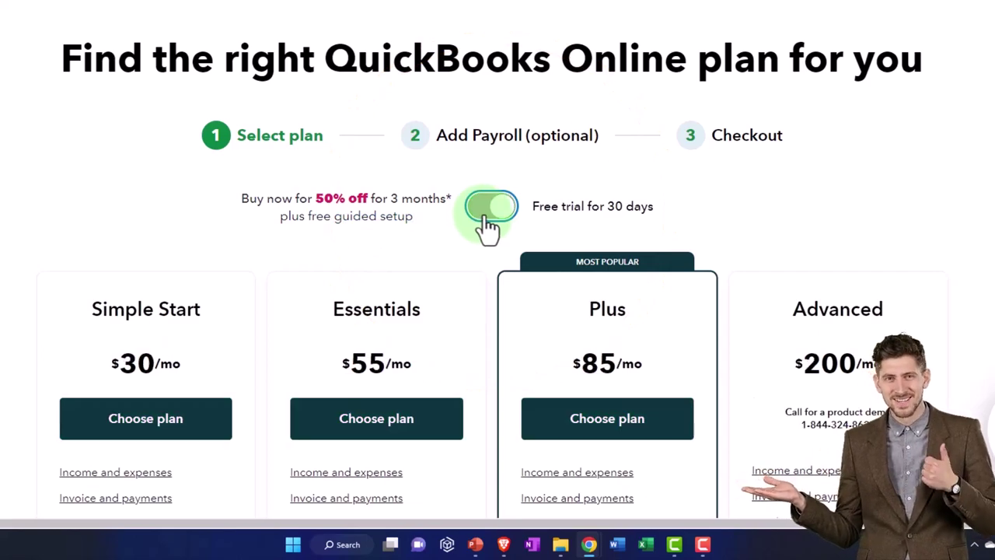
pyautogui.click(488, 221)
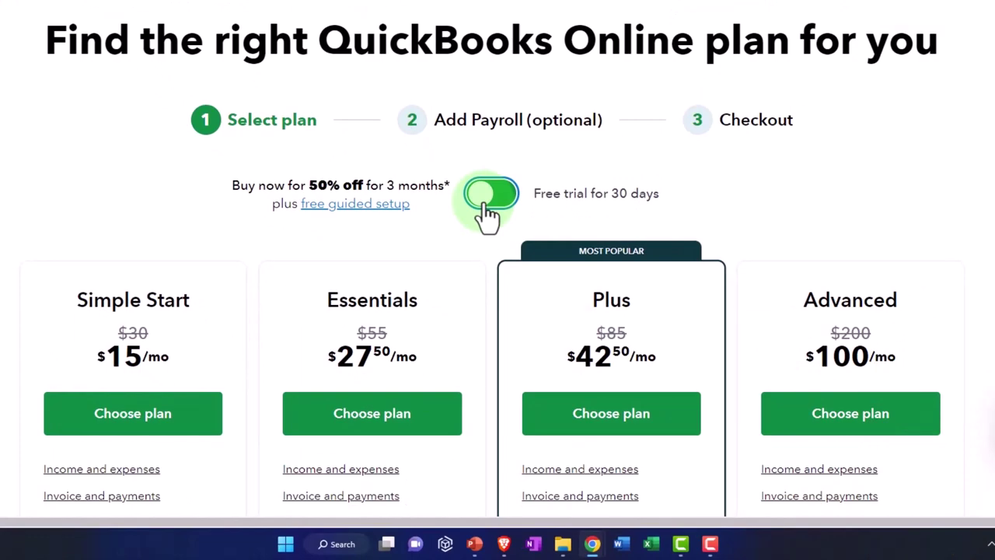
pyautogui.scroll(-1, 488, 213)
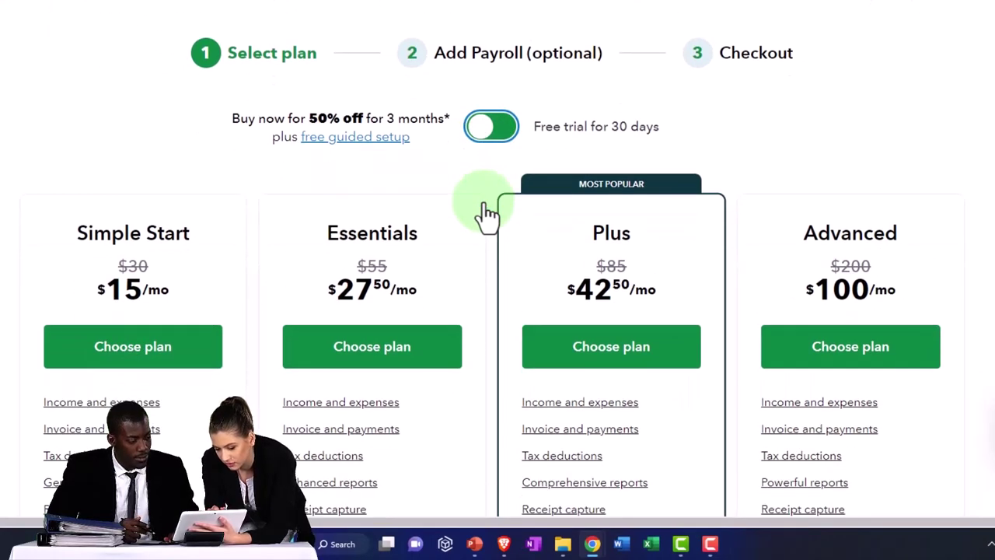
pyautogui.click(491, 126)
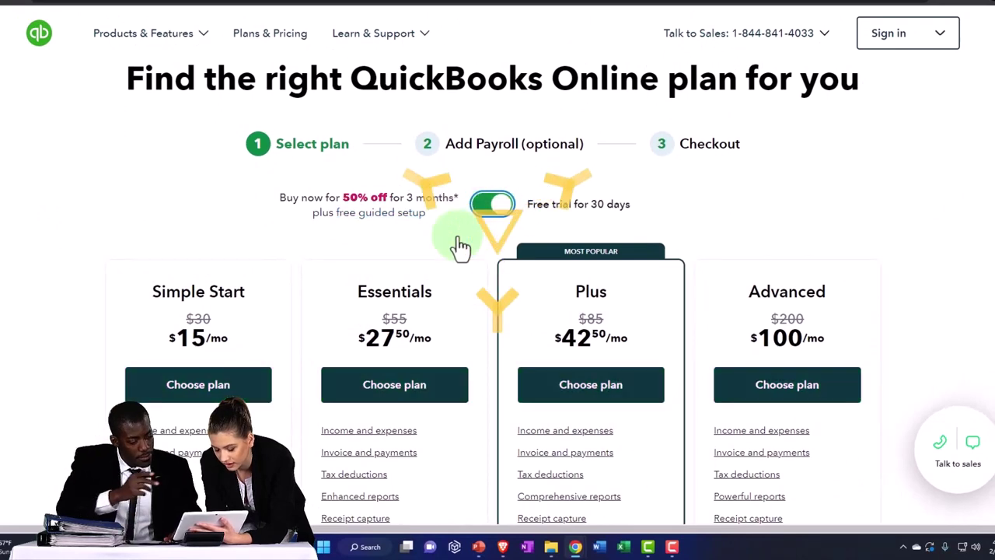
pyautogui.click(492, 203)
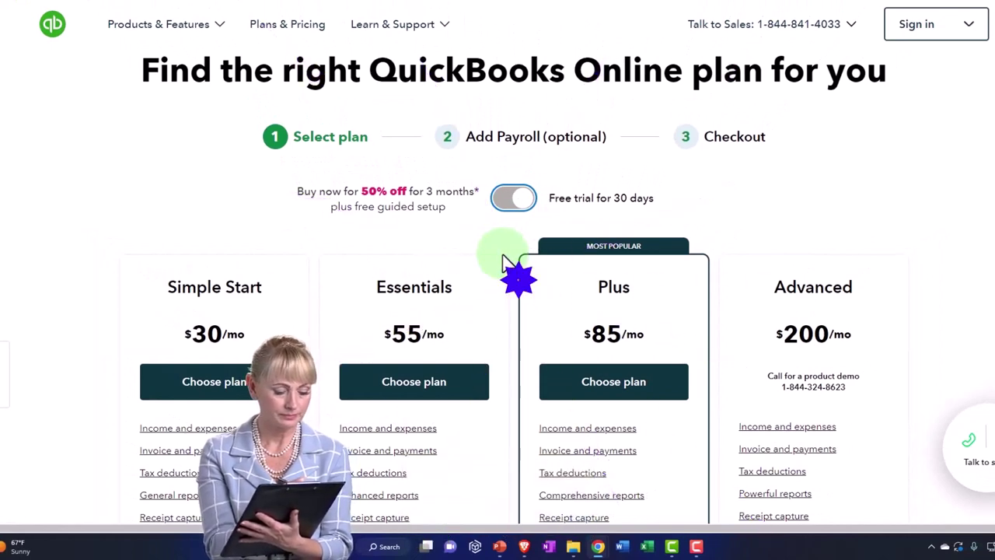
# - Review the plan features, such as 3, 5 and more than 5 users, and return to the Choose plan buttons
pyautogui.scroll(-1, 505, 263)
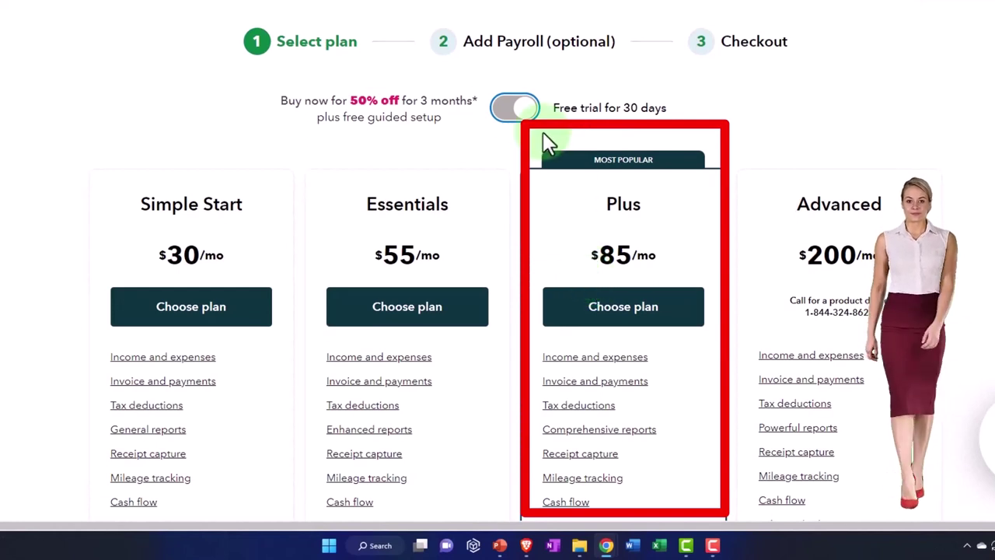
pyautogui.scroll(-1, 617, 167)
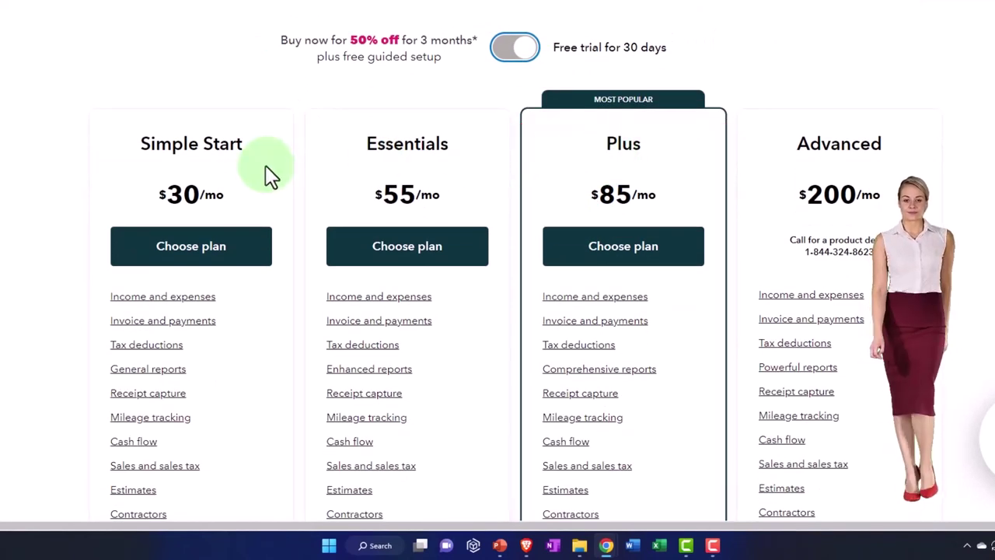
pyautogui.scroll(-3, 391, 178)
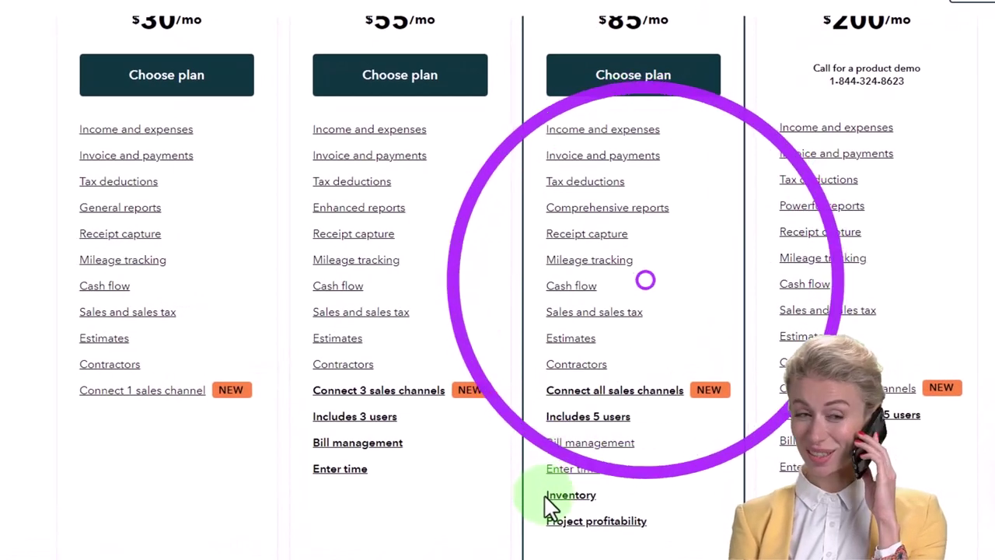
pyautogui.scroll(3, 549, 506)
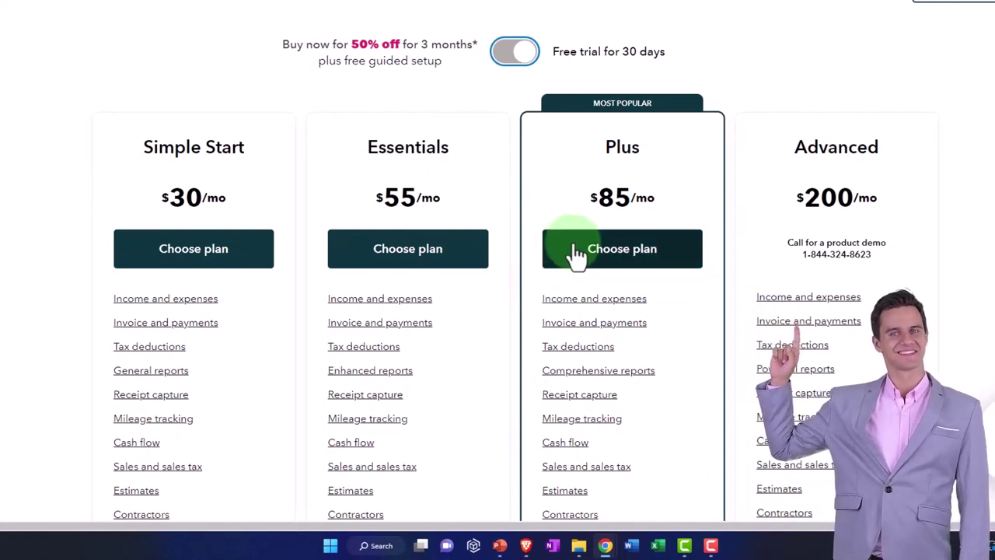
pyautogui.scroll(-3, 573, 254)
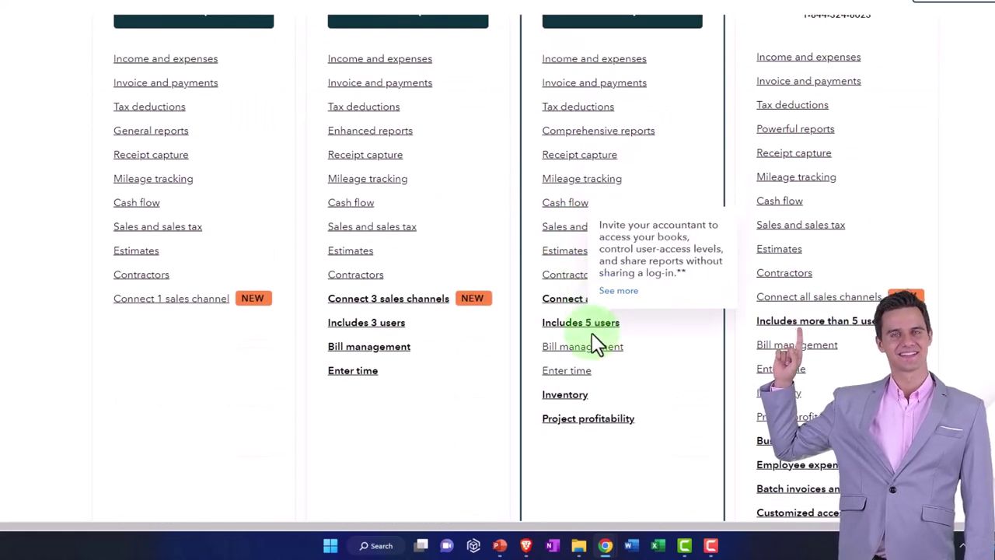
pyautogui.click(574, 405)
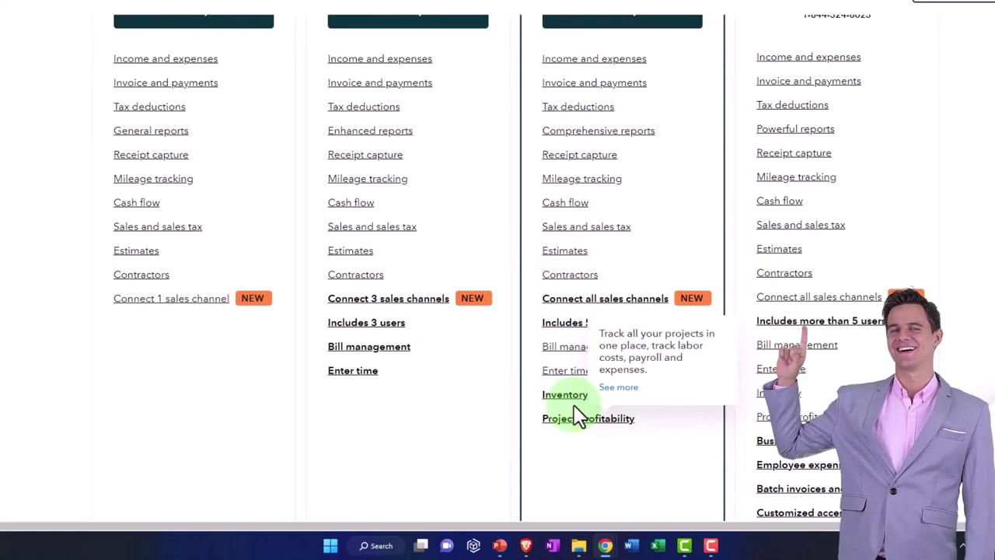
pyautogui.scroll(2, 573, 404)
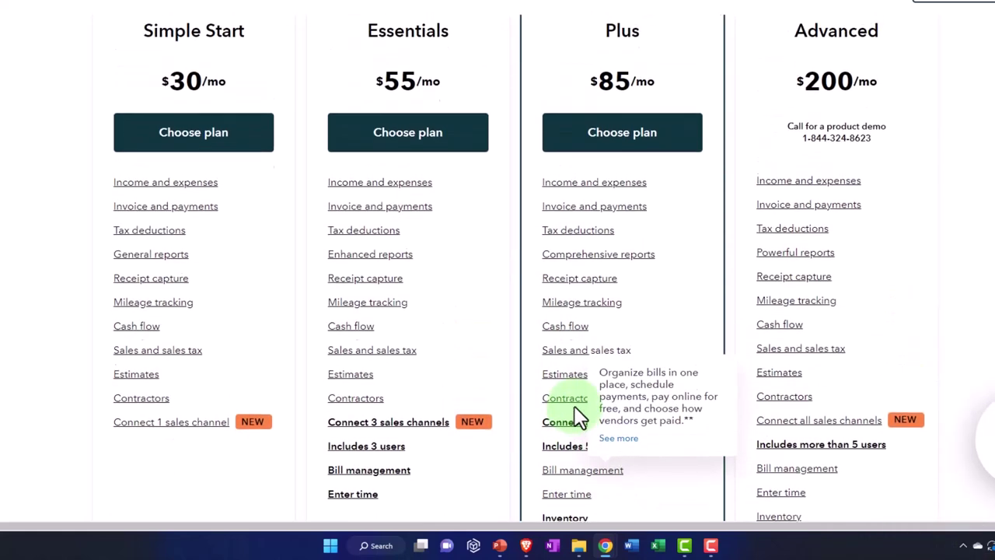
pyautogui.scroll(1, 575, 416)
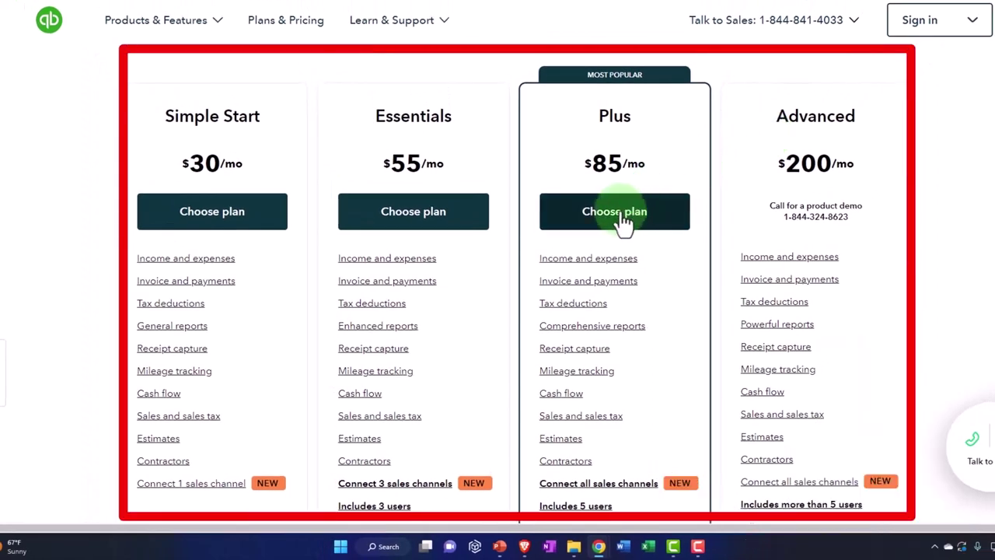
# - Pick the Plus plan and bring up the optional Add Payroll step with its Core, Premium and Elite offers
pyautogui.click(623, 218)
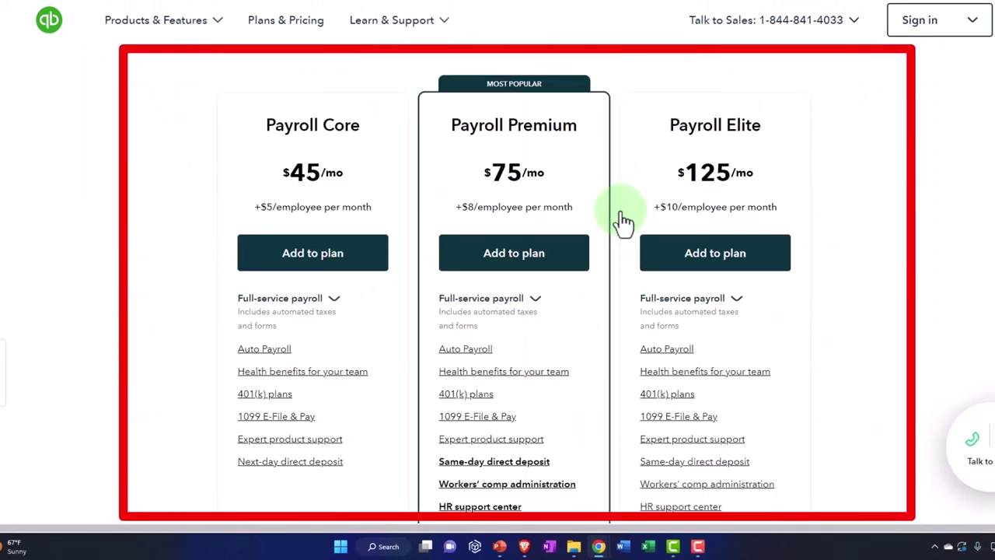
pyautogui.scroll(2, 624, 220)
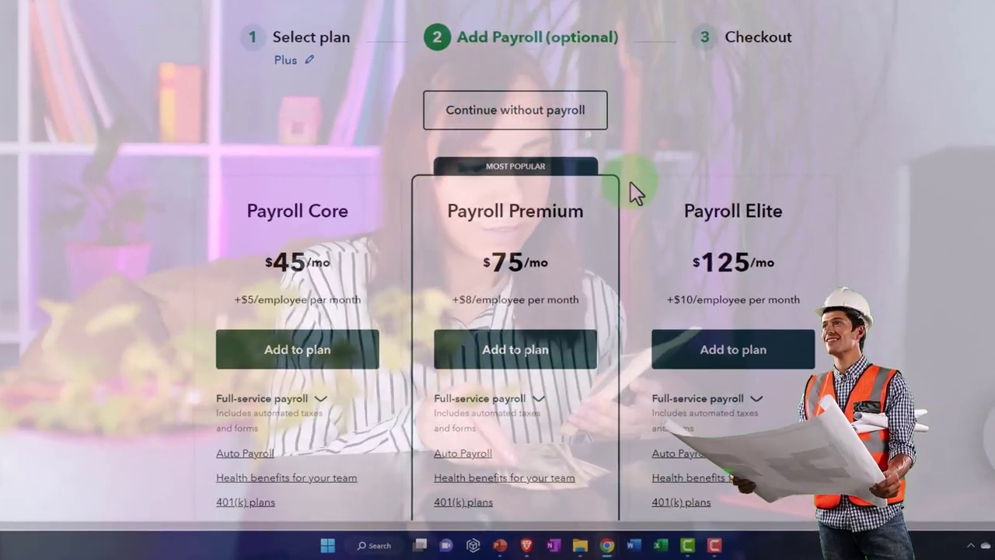
pyautogui.scroll(1, 631, 182)
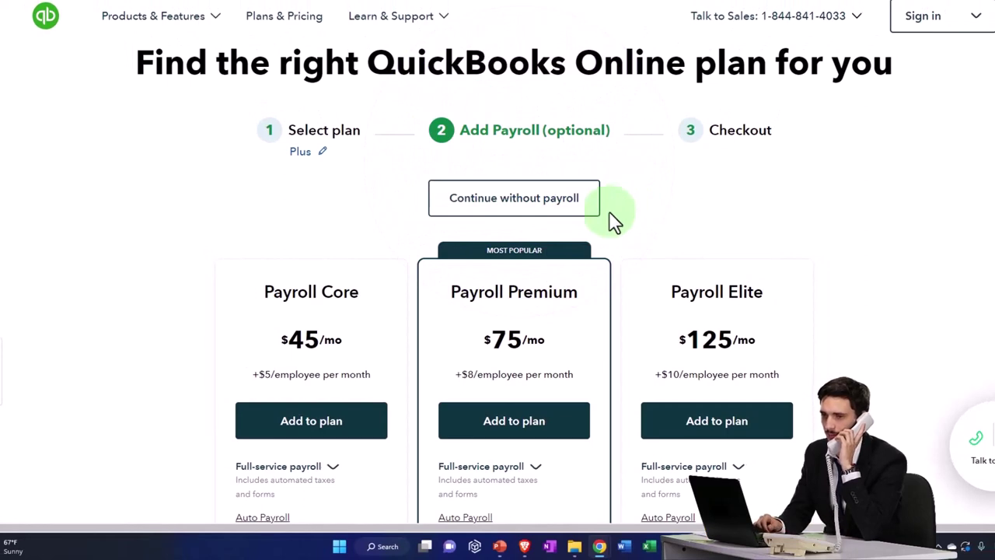
# - Skip payroll and check out the $85/mo Plus trial to reach the billing info form
pyautogui.click(503, 209)
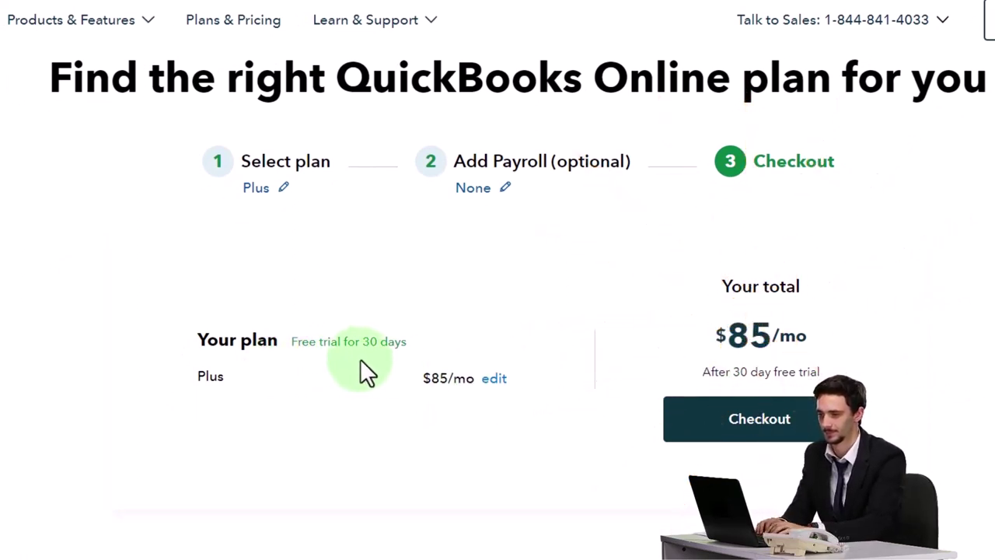
pyautogui.click(746, 426)
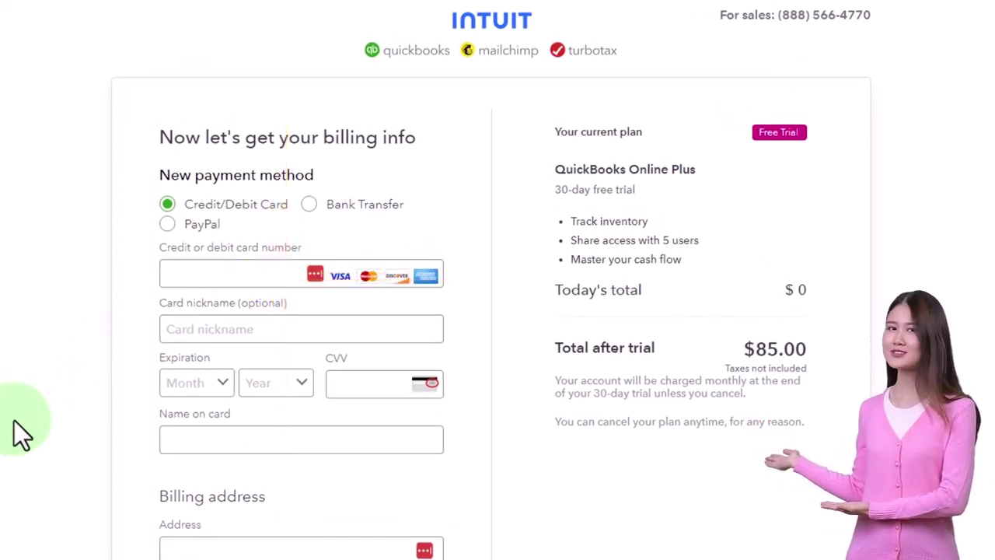
# - Enter the company's street address and ZIP code in the billing form
pyautogui.scroll(-2, 14, 421)
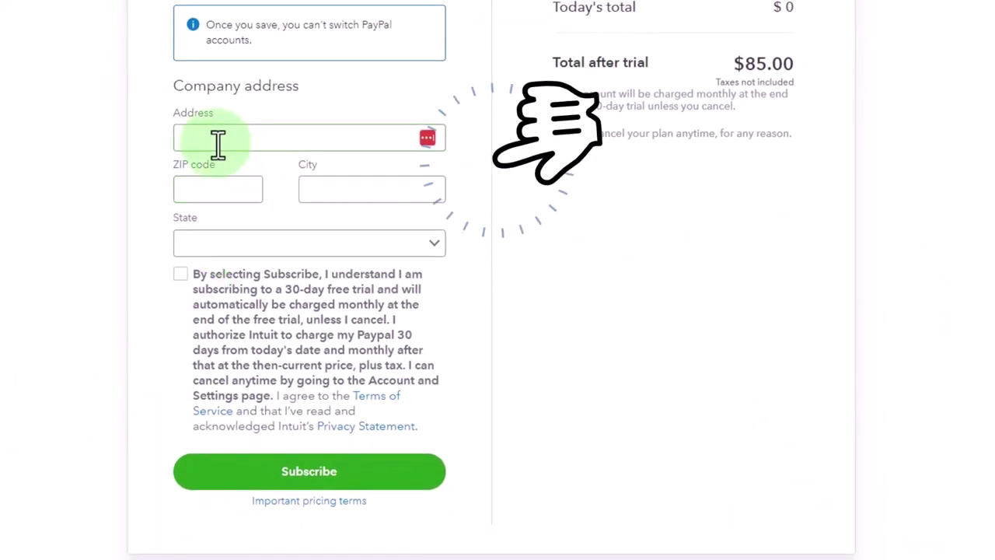
pyautogui.click(218, 142)
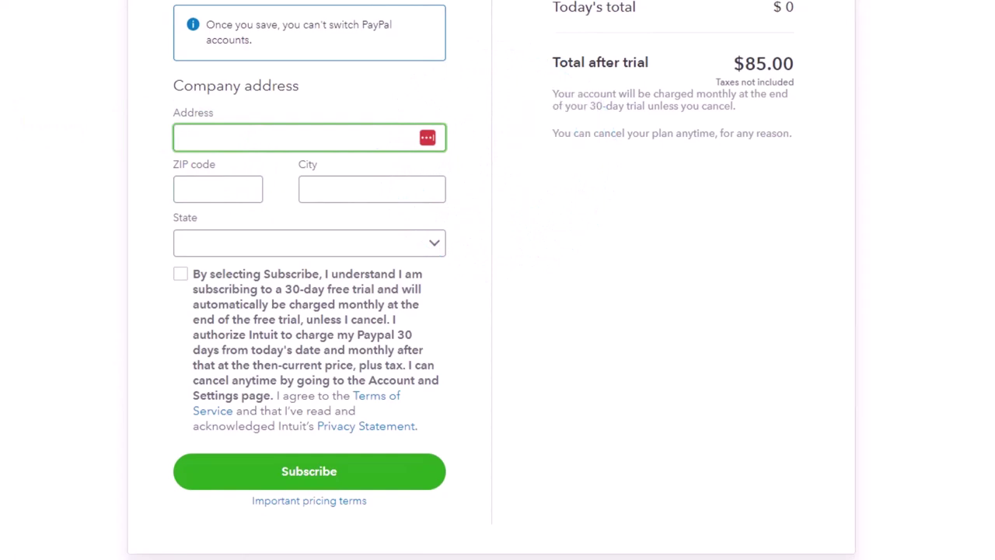
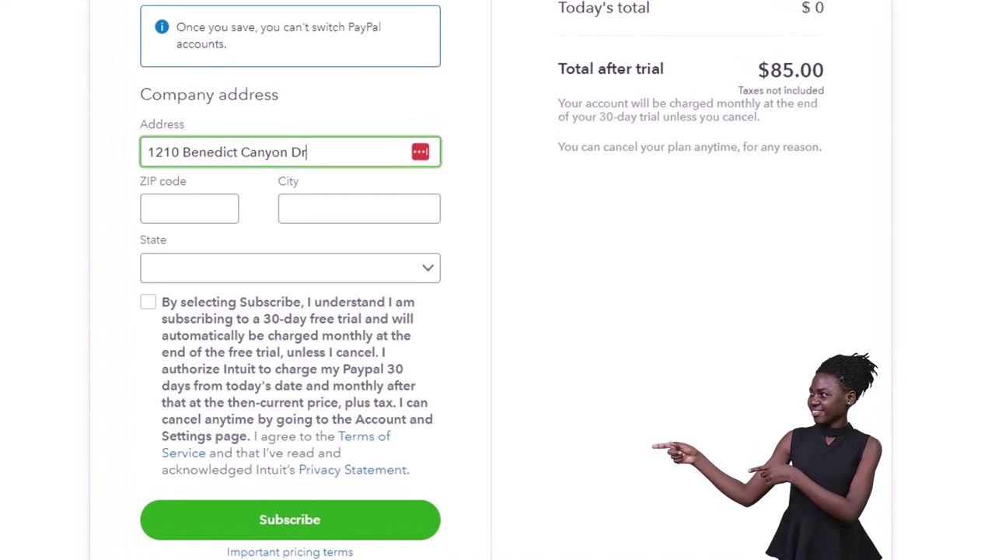
pyautogui.click(195, 199)
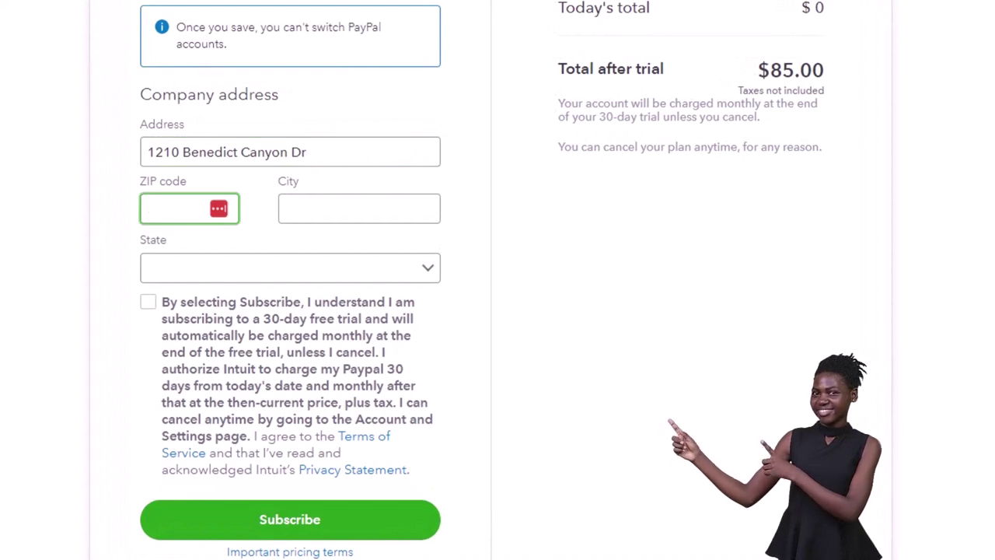
pyautogui.write('90210')
# - Correct the city entry, keep the selected state, and accept the free-trial subscription terms
pyautogui.click(359, 208)
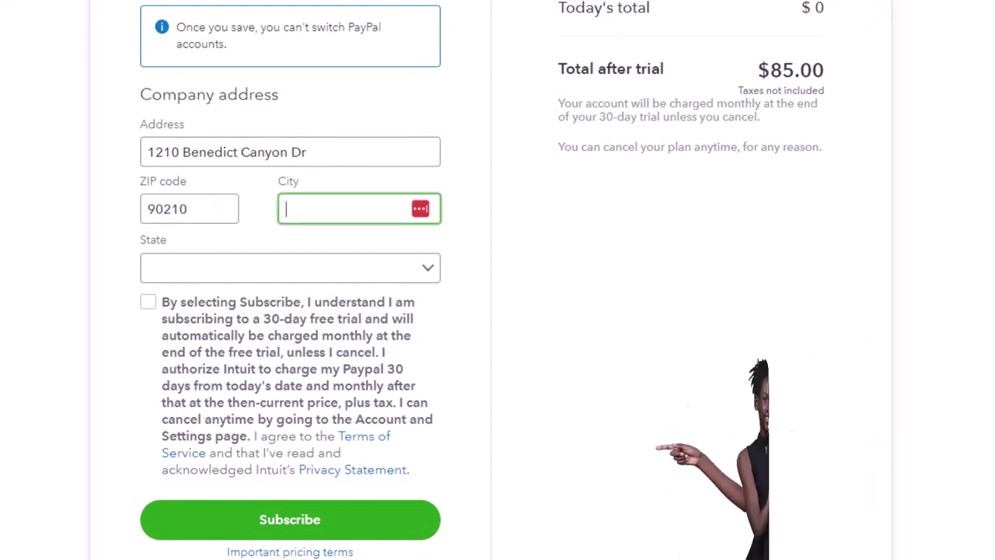
pyautogui.write('Beverly HillsBeverly')
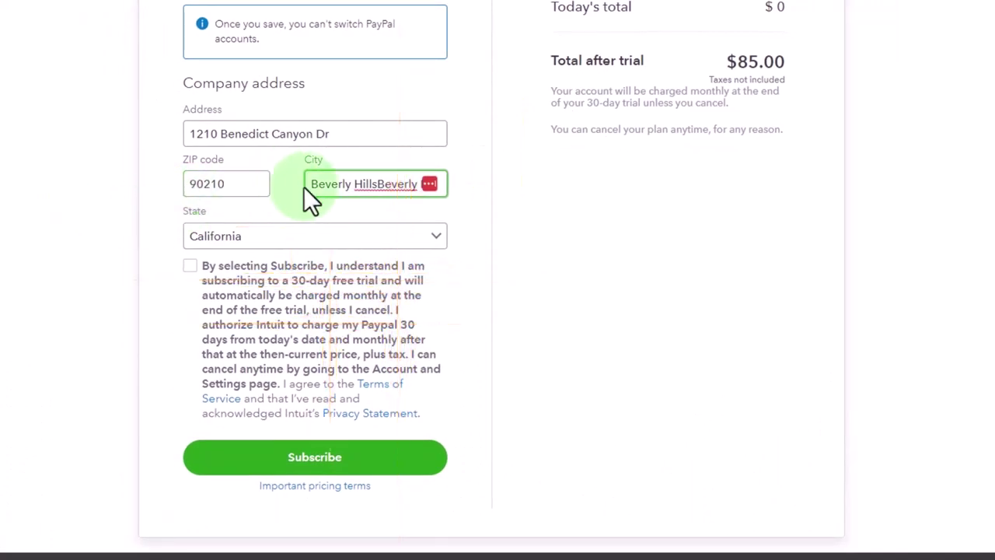
pyautogui.moveTo(312, 184); pyautogui.dragTo(746, 183)
pyautogui.write('Be')
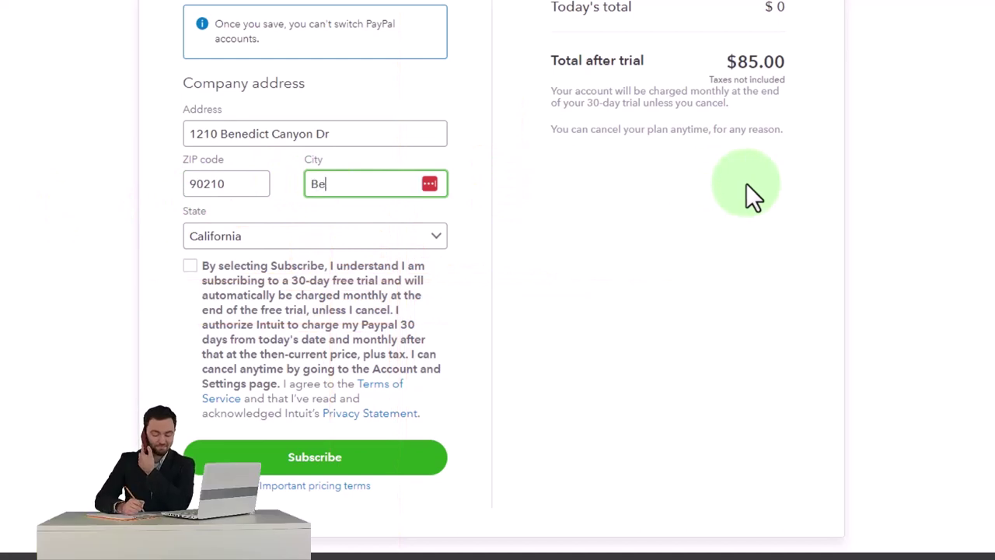
pyautogui.write('verly ')
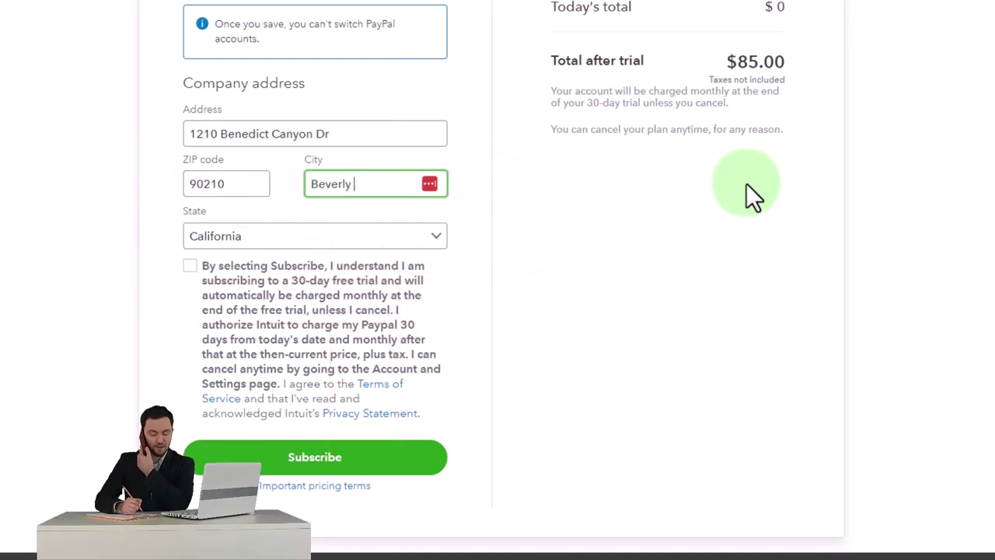
pyautogui.write('Hills')
pyautogui.press('Tab')
pyautogui.hotkey('alt', 'Down')
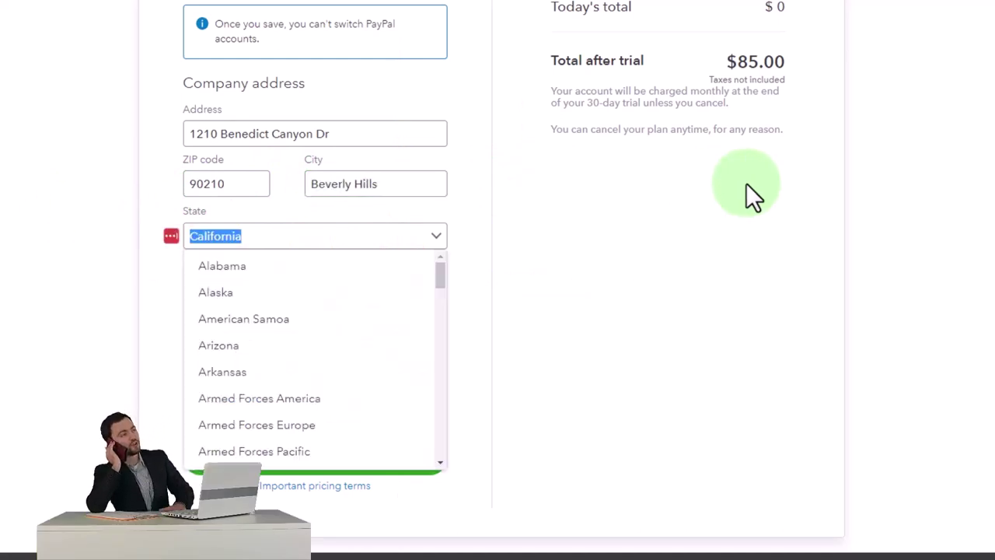
pyautogui.press('Down')
pyautogui.press('Escape')
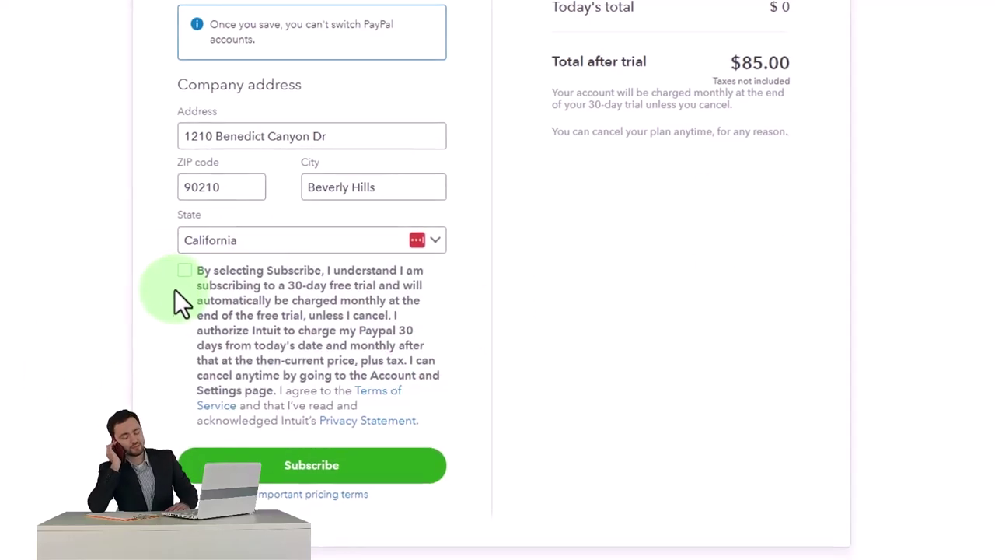
pyautogui.click(189, 266)
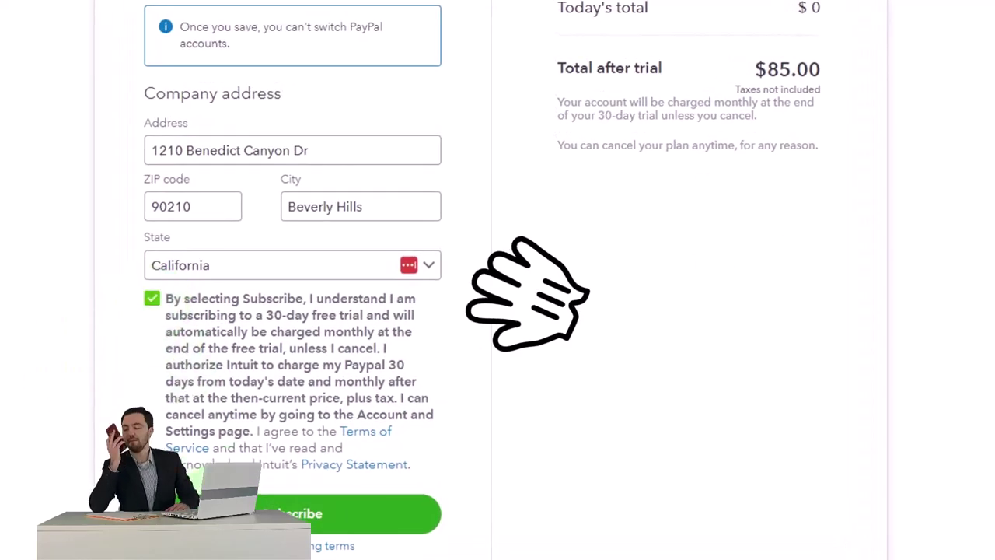
# - Submit the subscription and choose Continue with trial instead of the discounted buy-now offer
pyautogui.click(272, 509)
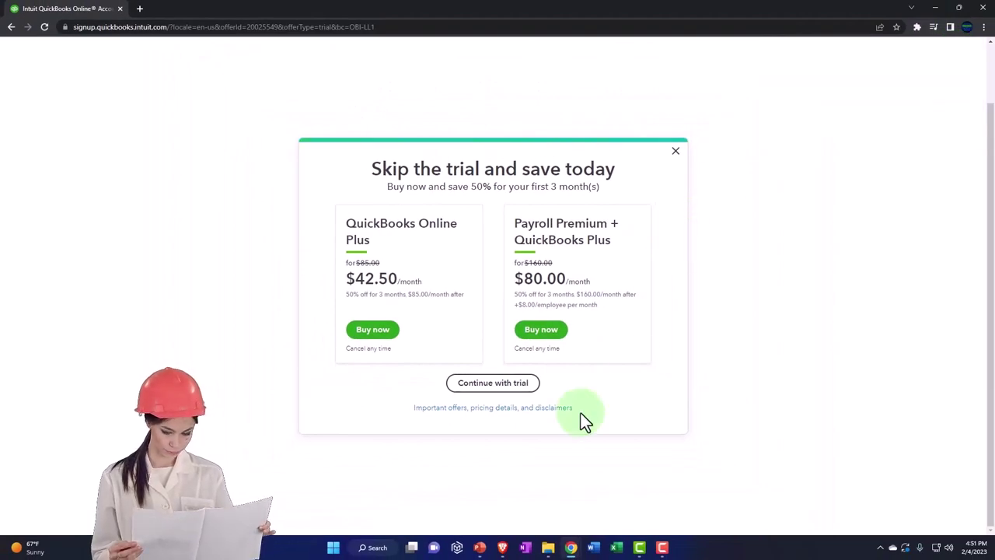
pyautogui.click(480, 389)
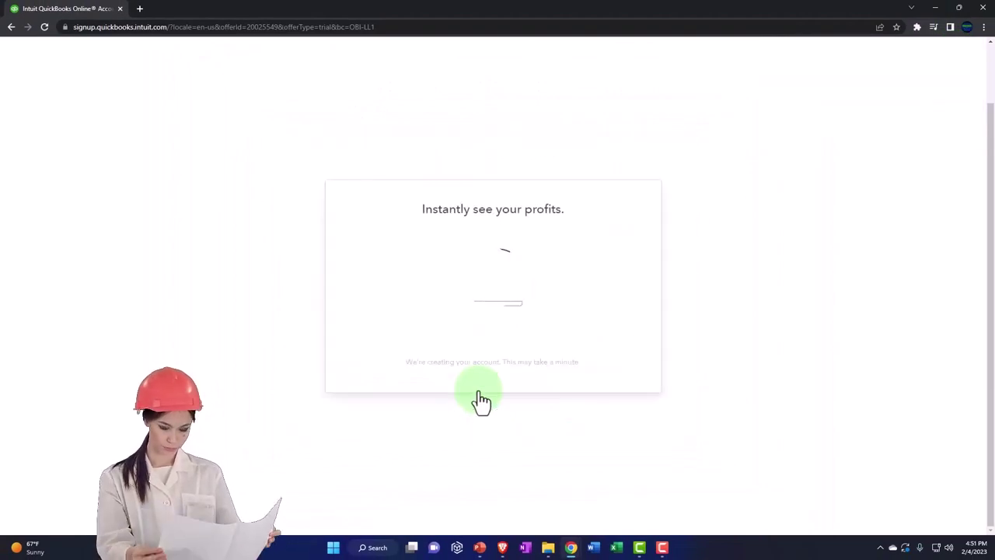